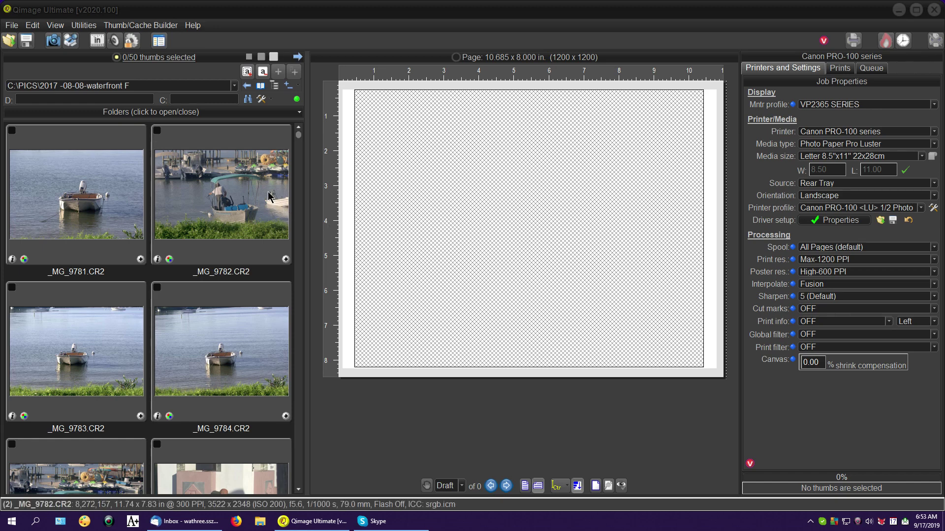
# - Recall the full aubree.job with its images onto a 5"x7" portrait page
pyautogui.click(9, 41)
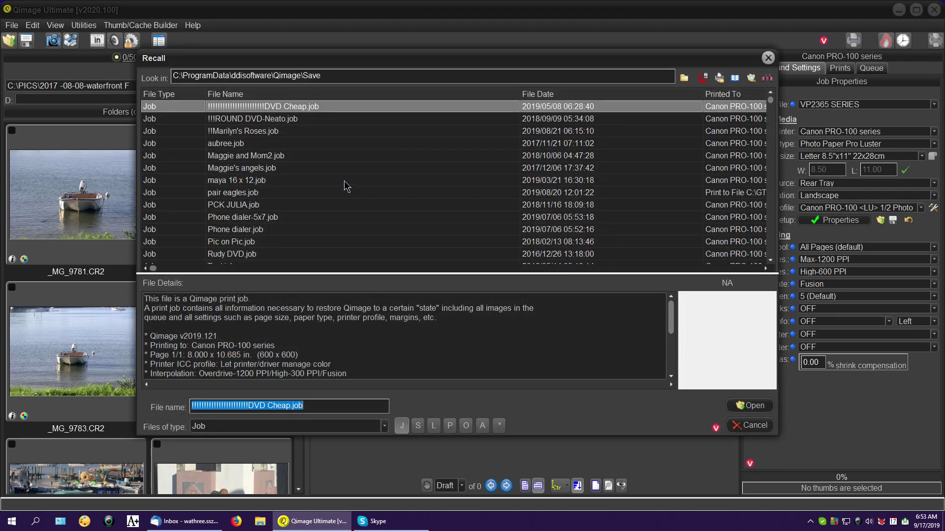
pyautogui.click(238, 145)
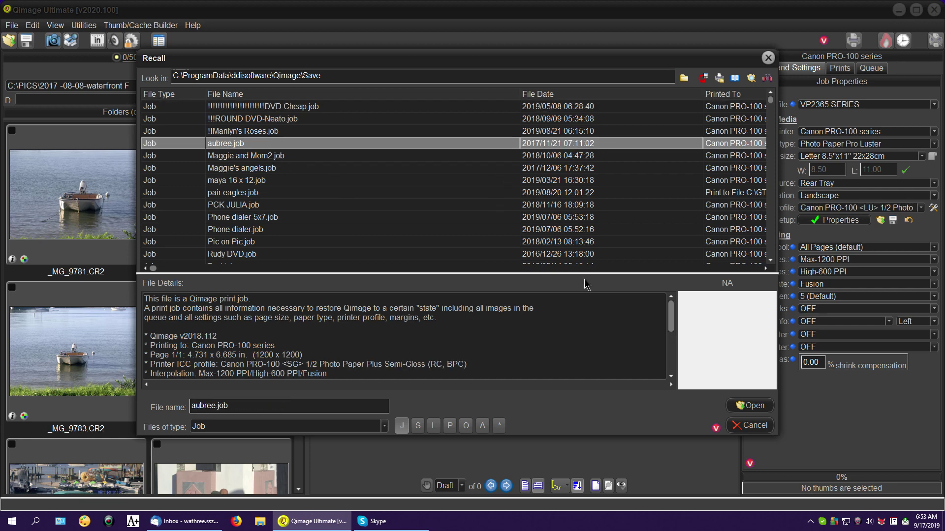
pyautogui.click(756, 408)
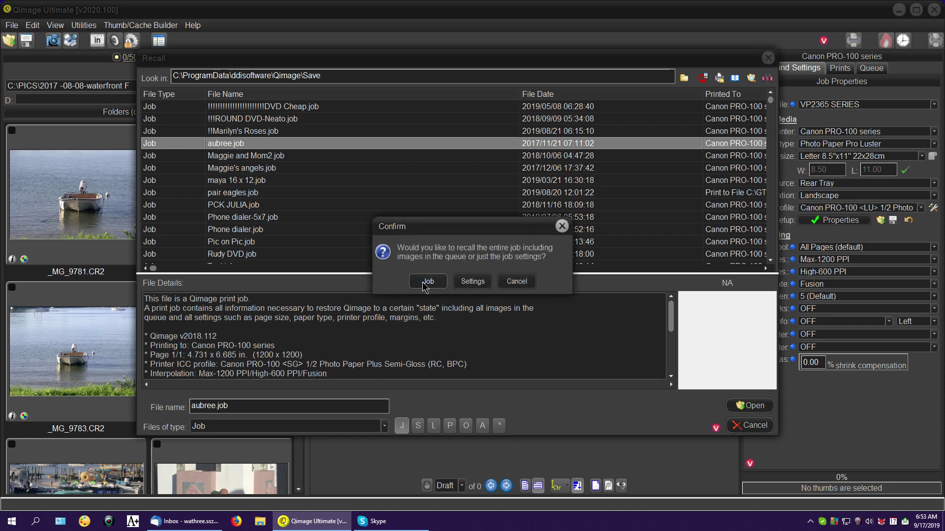
pyautogui.click(419, 285)
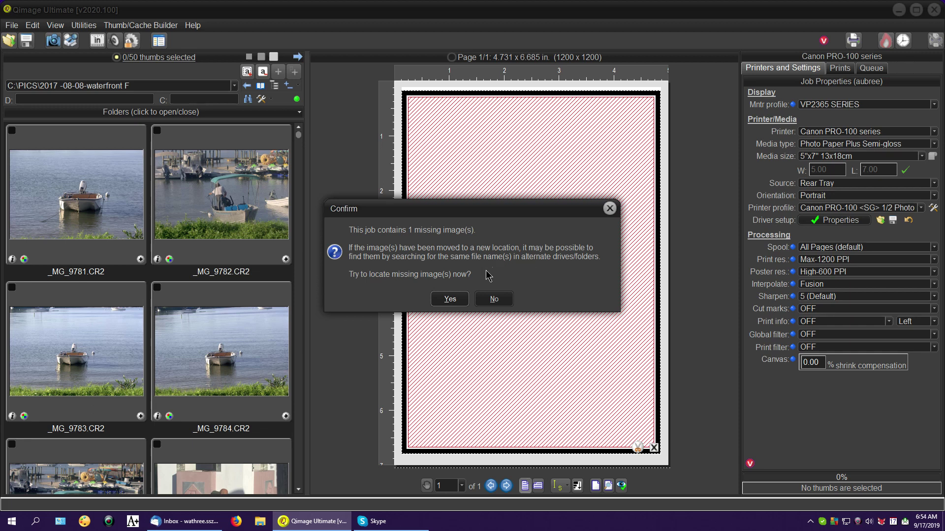
# - Start locating the missing image and remove M:\ from the search locations
pyautogui.click(450, 299)
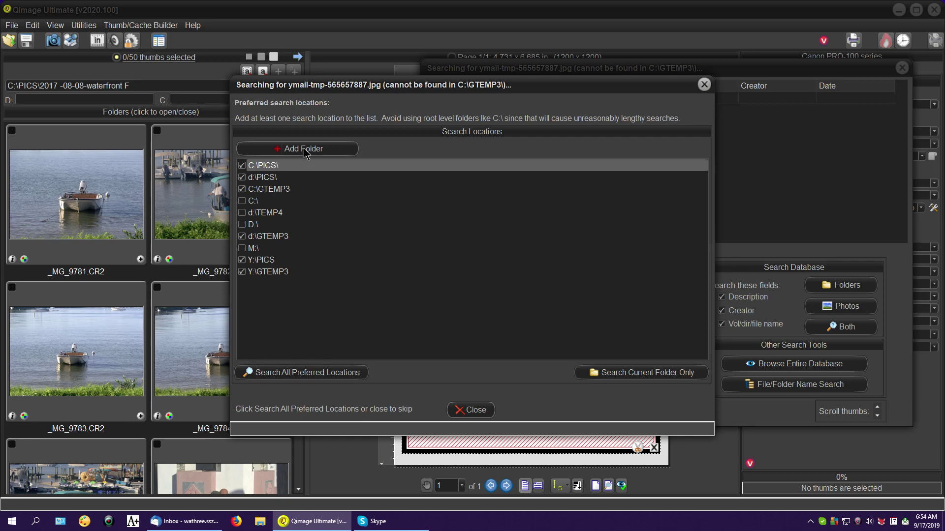
pyautogui.click(261, 249)
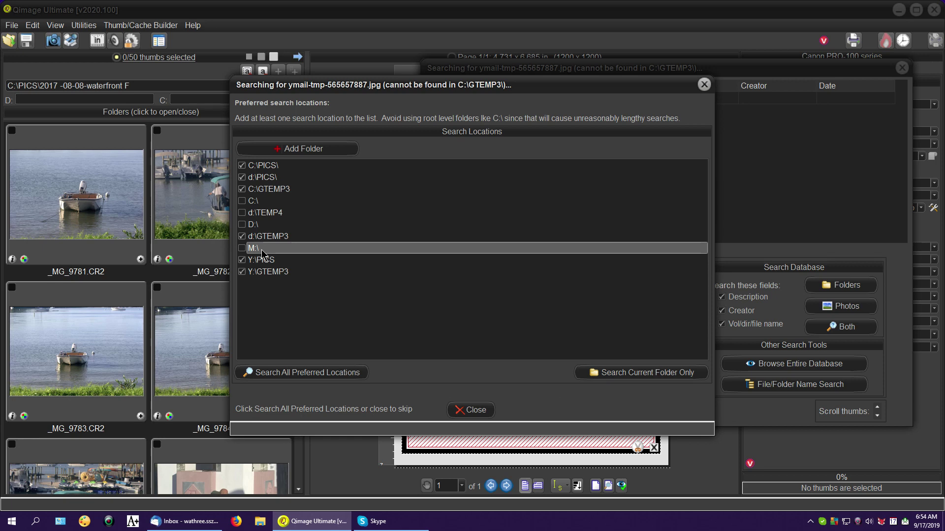
pyautogui.press('Delete')
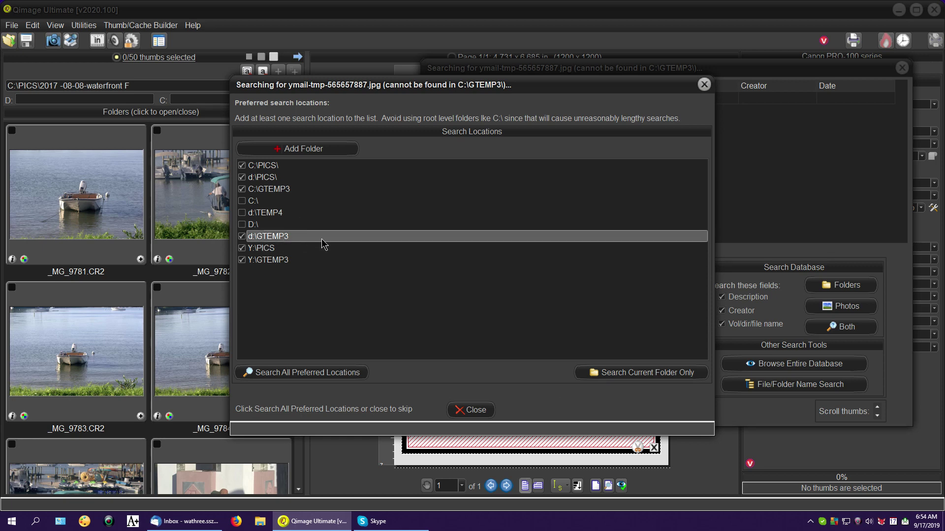
# - Search all preferred locations and use the missing image's copy found in d:\GTEMP3
pyautogui.click(304, 374)
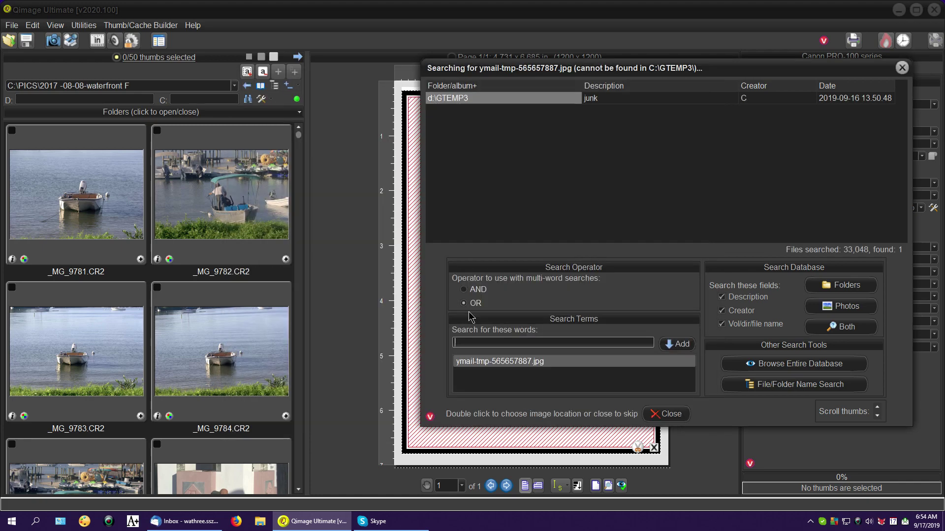
pyautogui.doubleClick(506, 98)
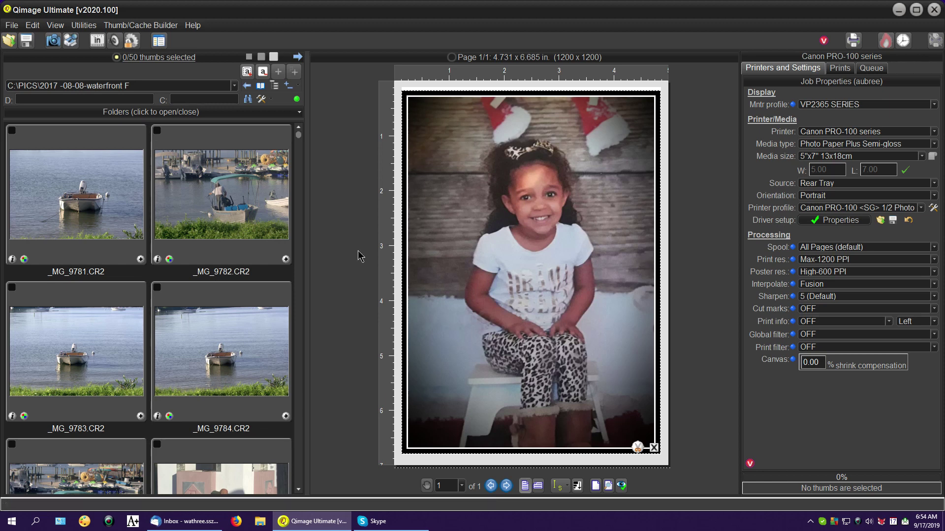
pyautogui.click(12, 25)
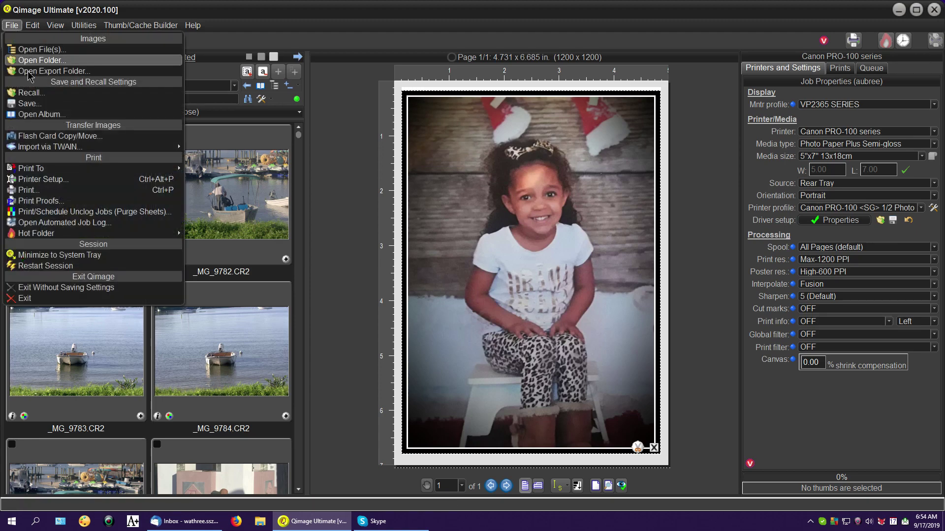
# - Restart the session and load the 11 photos matching the database search term 'nurse'
pyautogui.click(35, 266)
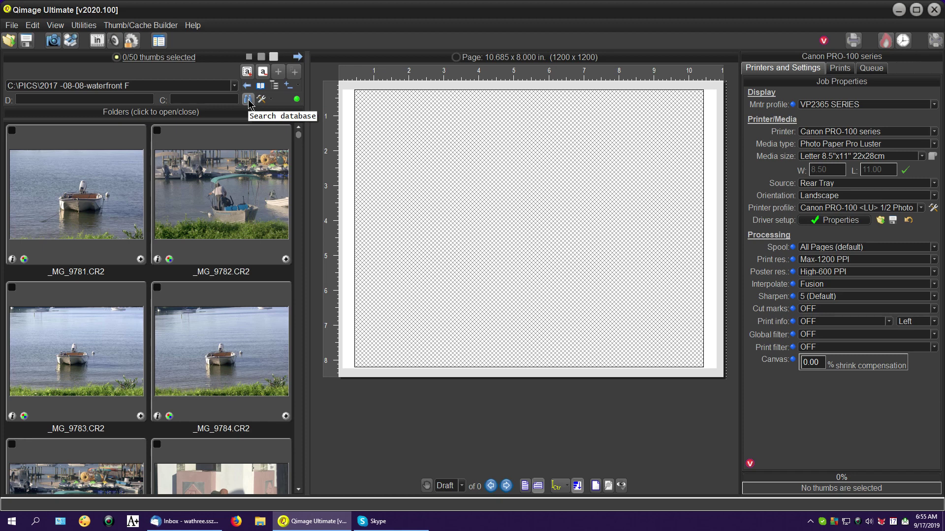
pyautogui.click(249, 102)
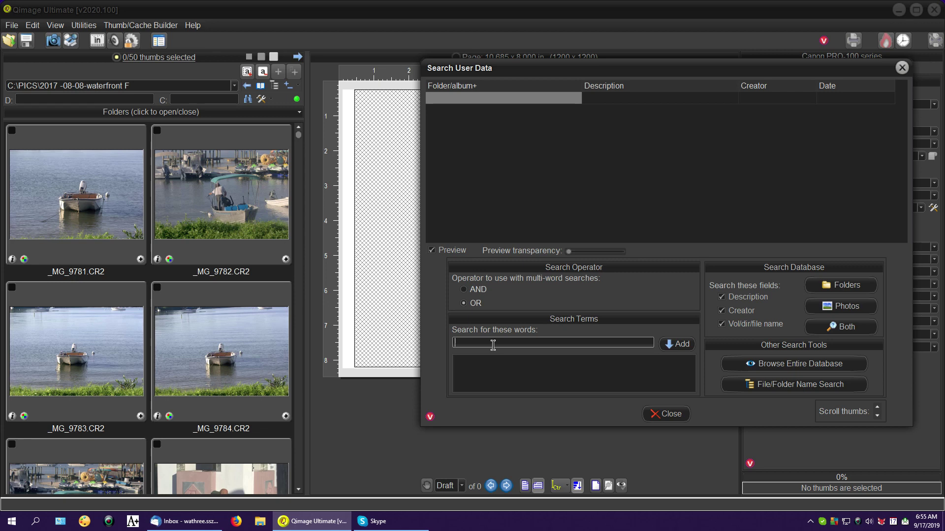
pyautogui.write('nurse')
pyautogui.click(686, 346)
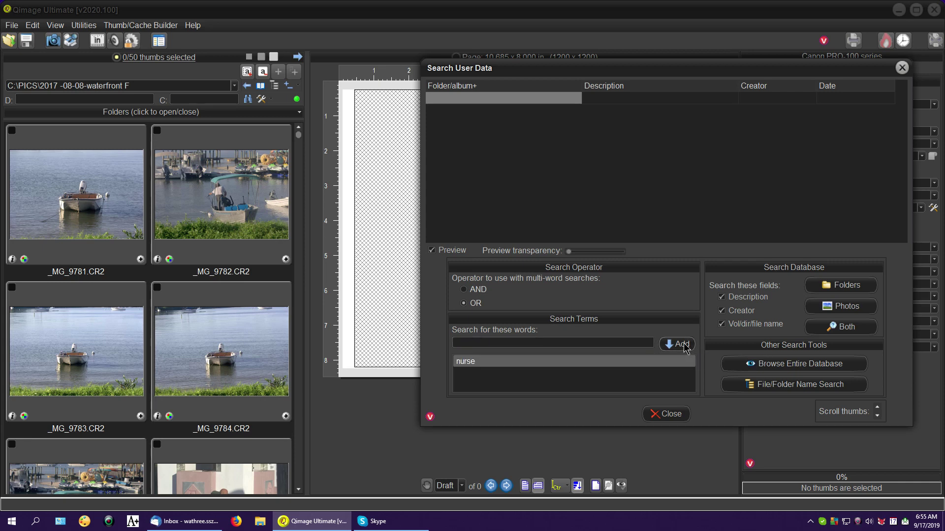
pyautogui.click(860, 310)
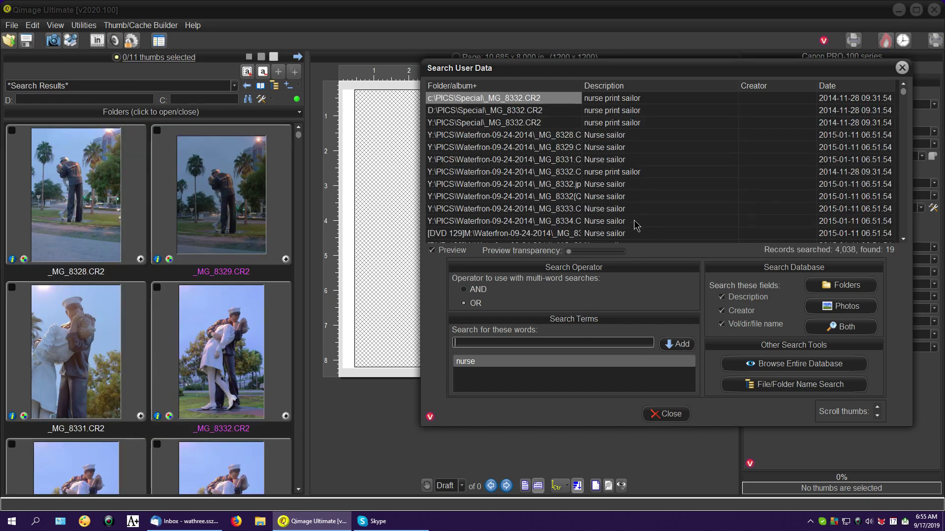
pyautogui.click(903, 67)
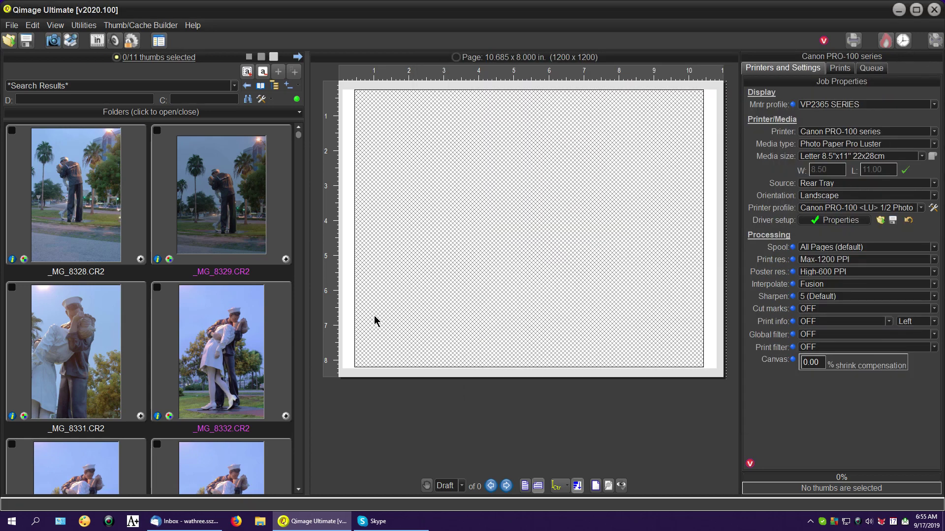
# - List print jobs that used _MG_8332.CR2 and review the 11.03.06, 10.32.49 and 2019-05-20 jobs
pyautogui.click(247, 344)
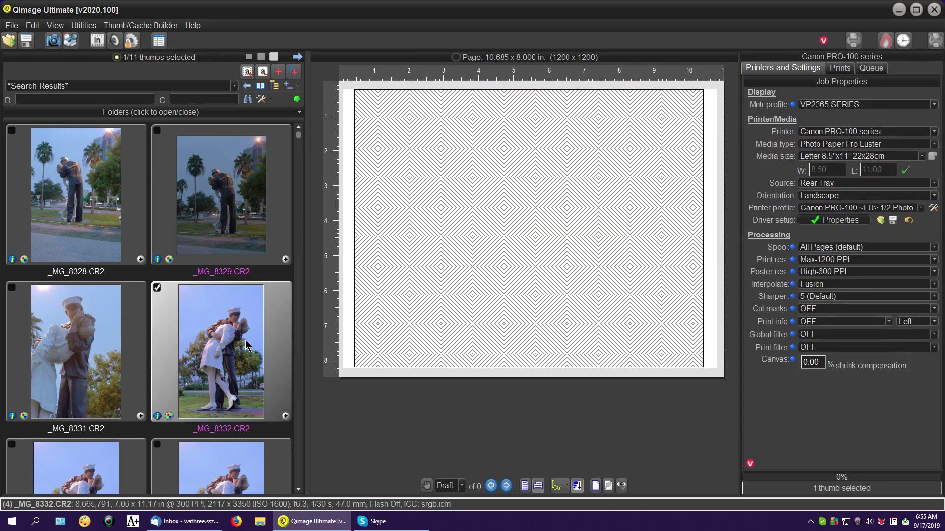
pyautogui.rightClick(240, 336)
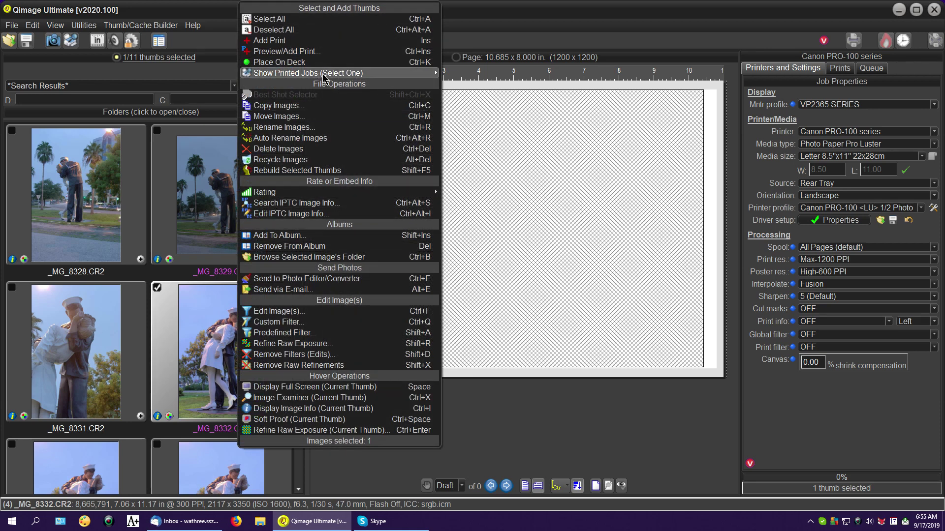
pyautogui.moveTo(323, 75)
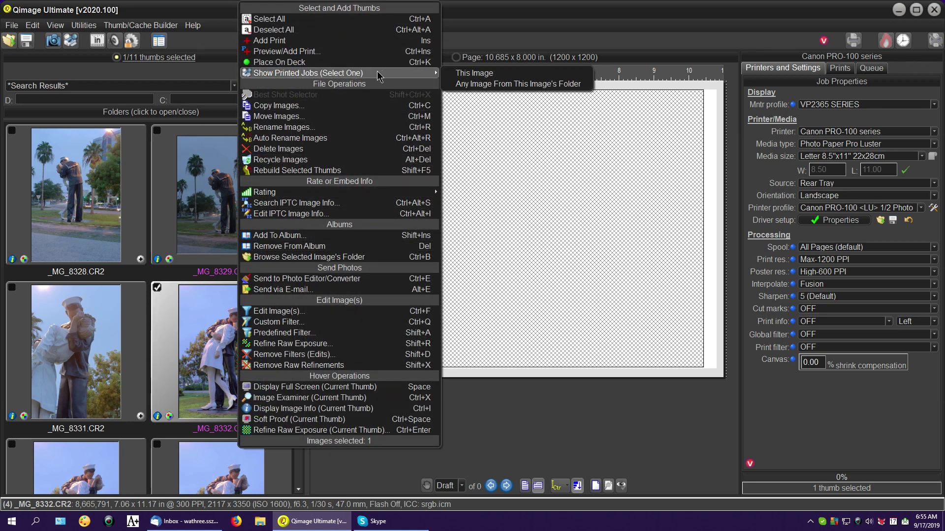
pyautogui.click(474, 74)
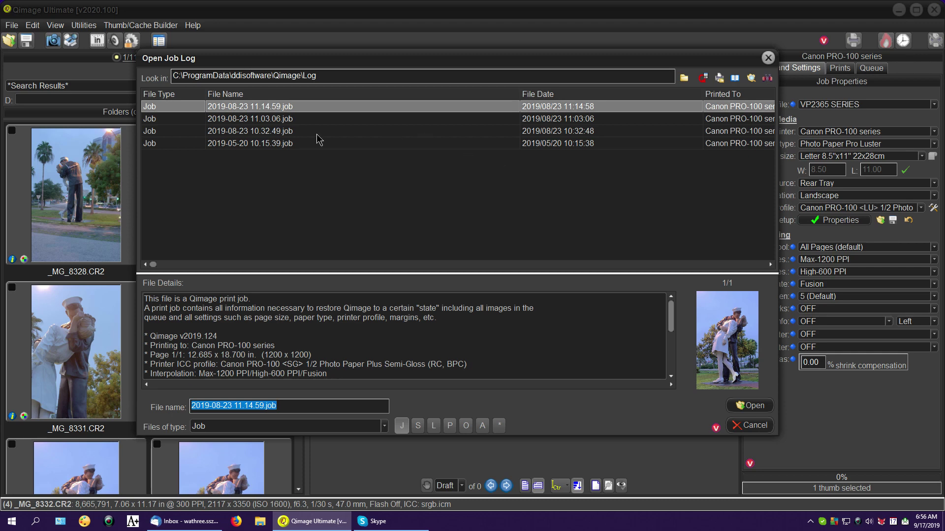
pyautogui.click(291, 119)
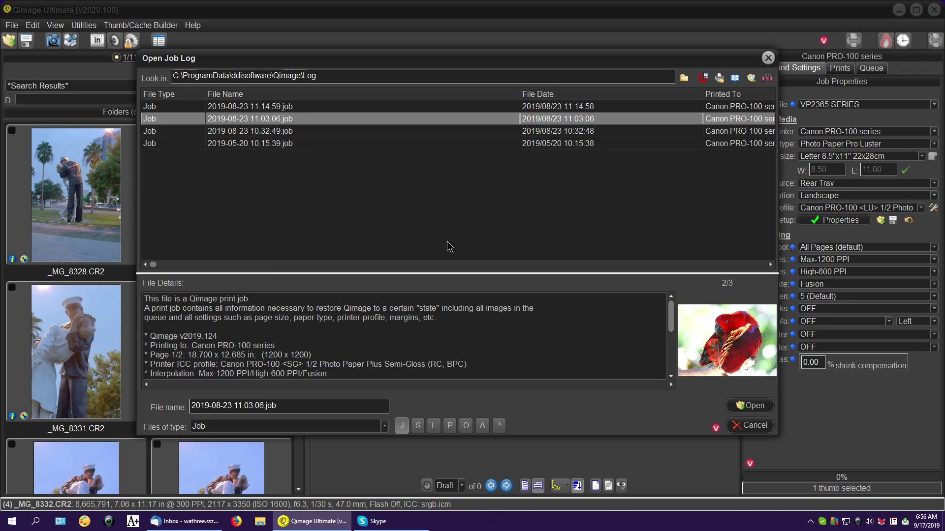
pyautogui.click(245, 132)
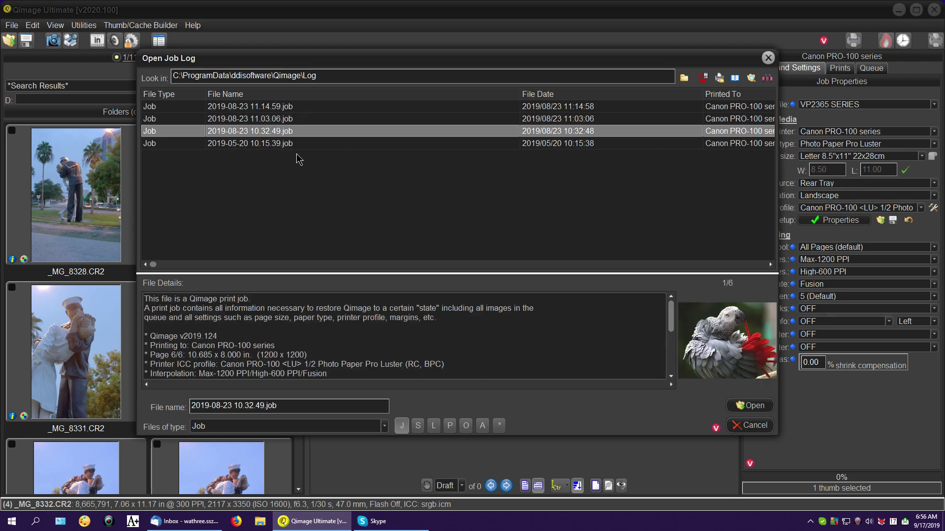
pyautogui.click(245, 144)
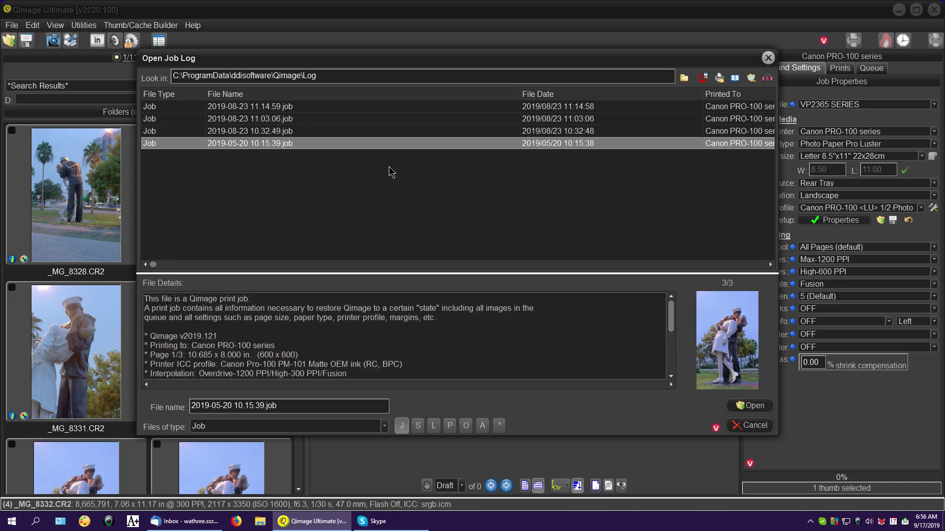
# - Recall the 2019-08-23 11.14.59 job with its images as an A3+ portrait print
pyautogui.click(253, 107)
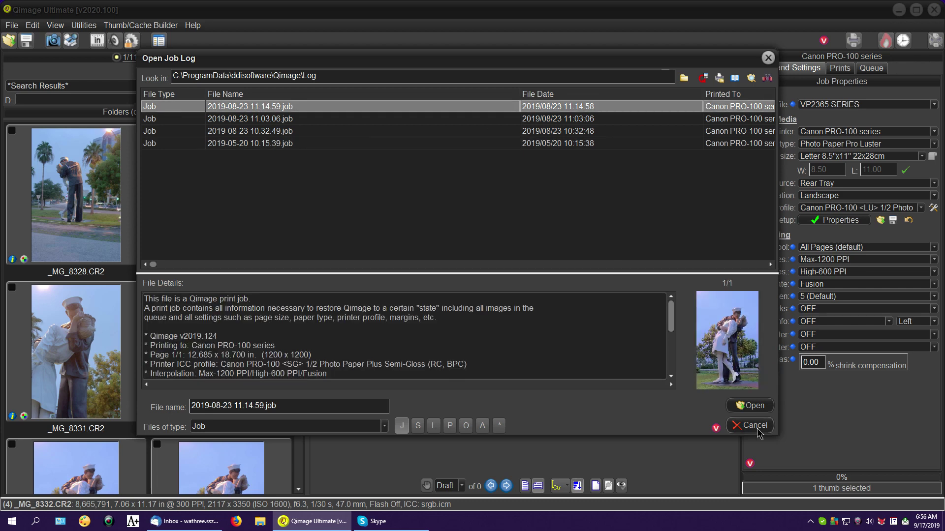
pyautogui.click(762, 410)
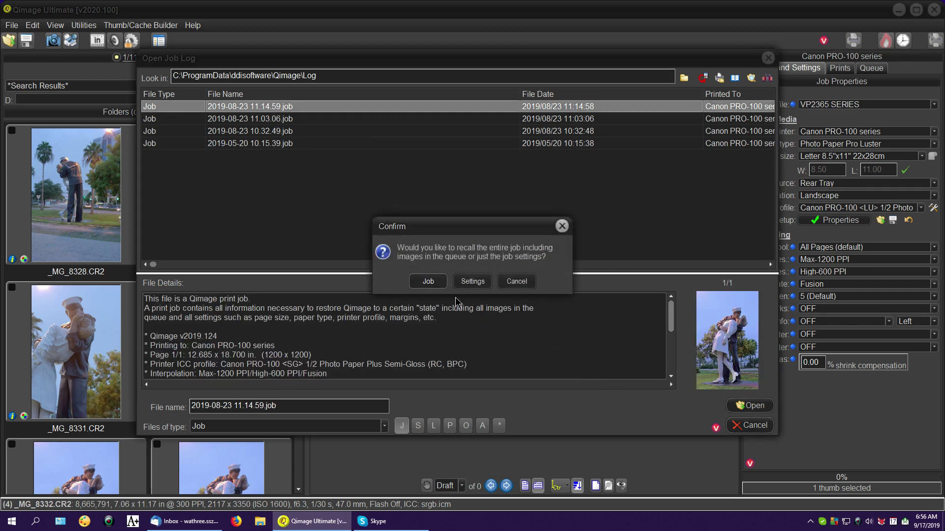
pyautogui.click(428, 281)
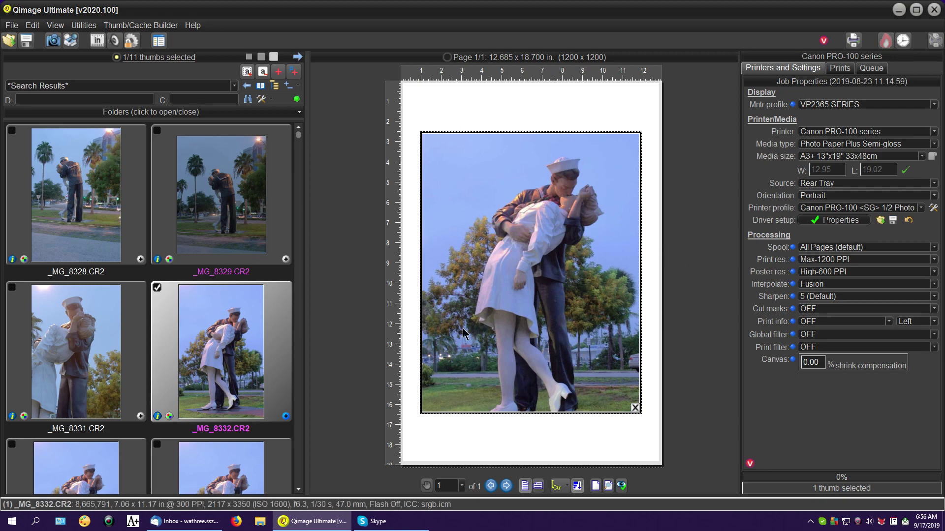
pyautogui.click(11, 28)
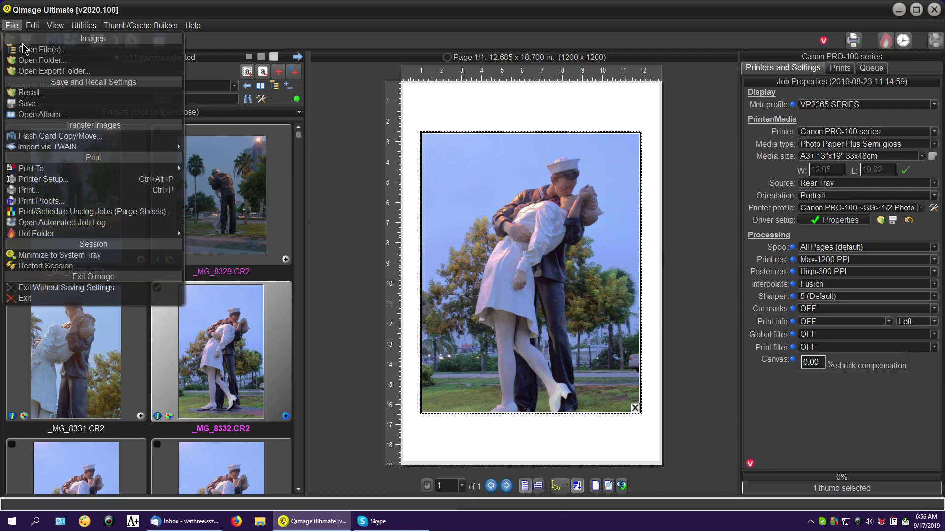
# - Restart the session with an empty page and show the Open Job Log list
pyautogui.click(45, 266)
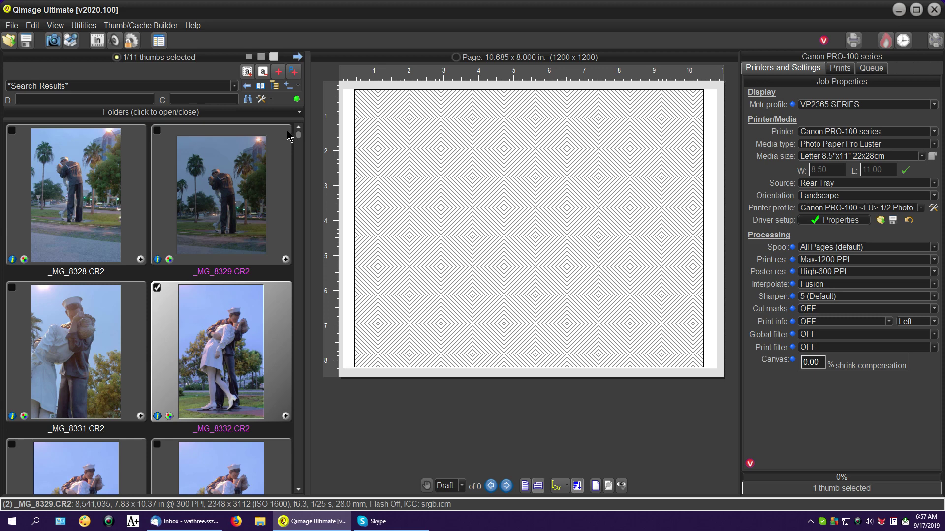
pyautogui.click(71, 40)
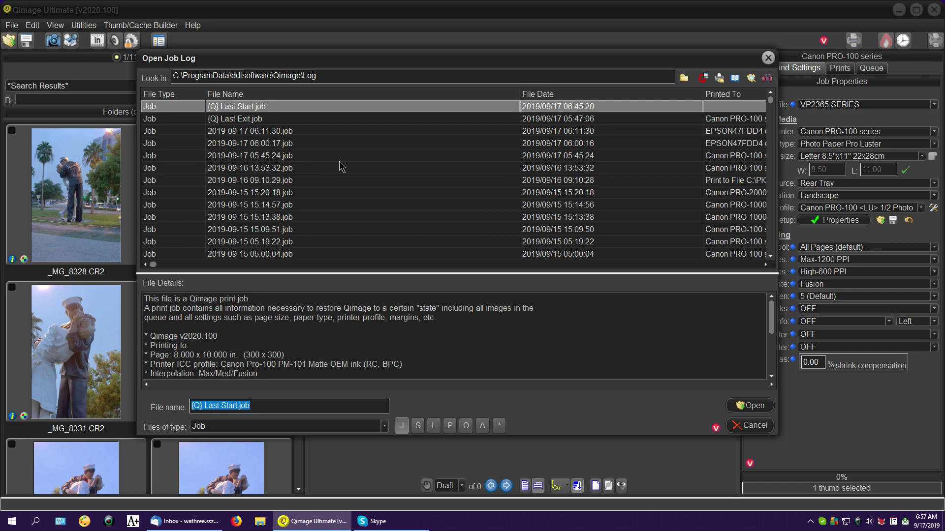
# - Recall the full 2019-09-17 06.11.30 job and agree to search for its missing image
pyautogui.press('Down')
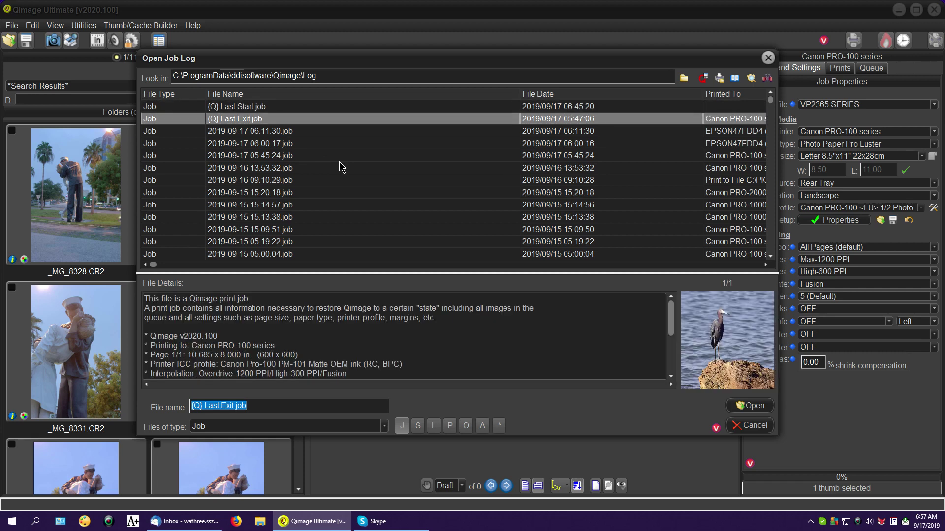
pyautogui.press('Down')
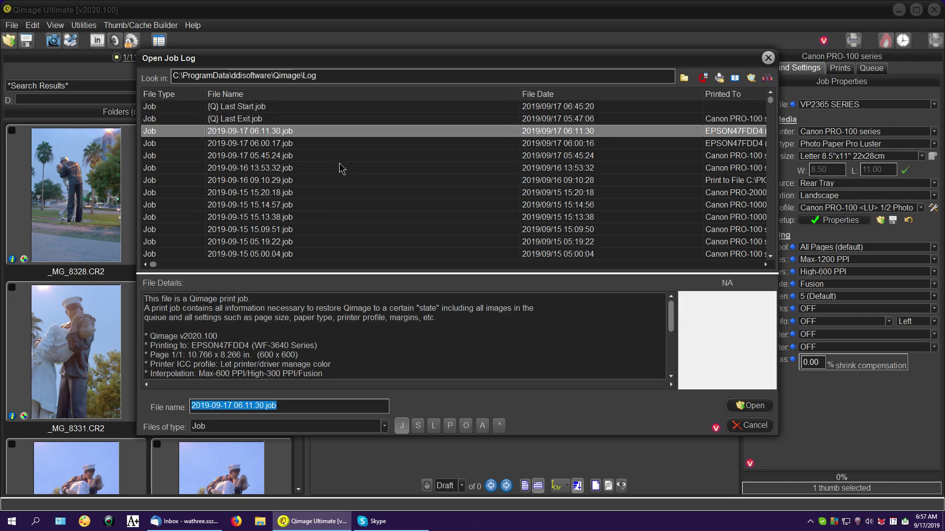
pyautogui.scroll(-2, 276, 330)
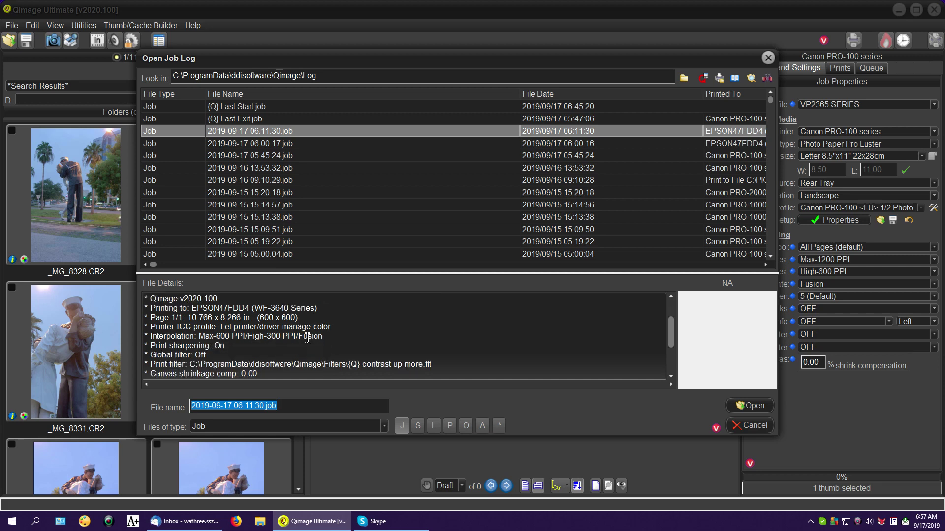
pyautogui.scroll(-3, 308, 338)
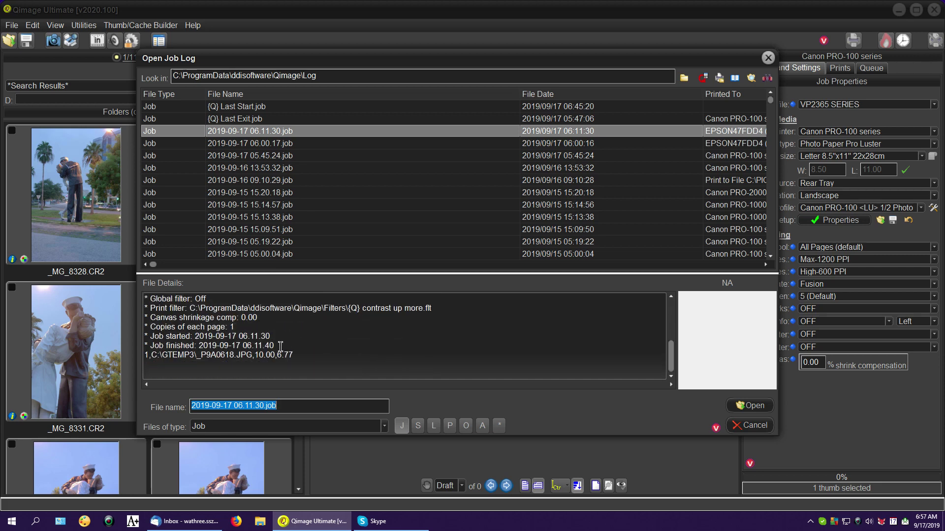
pyautogui.scroll(2, 298, 351)
pyautogui.scroll(3, 298, 350)
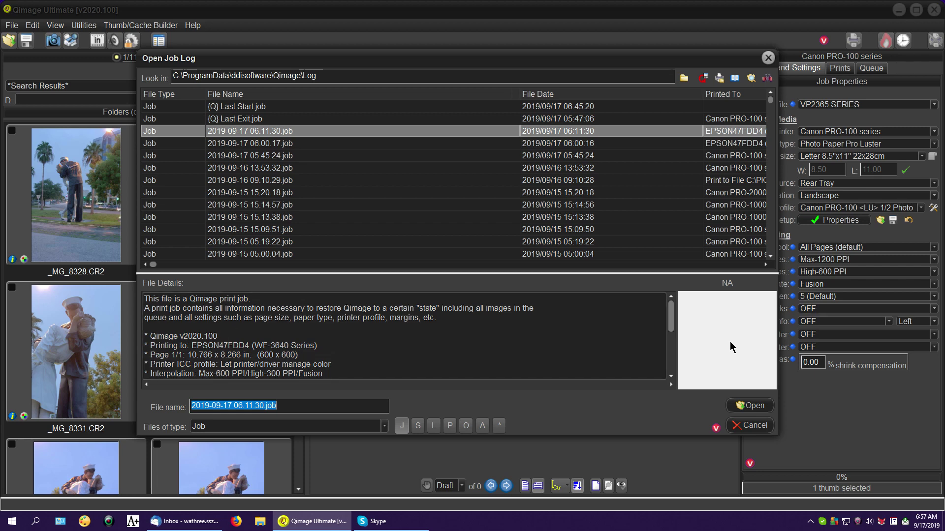
pyautogui.click(753, 408)
pyautogui.click(440, 283)
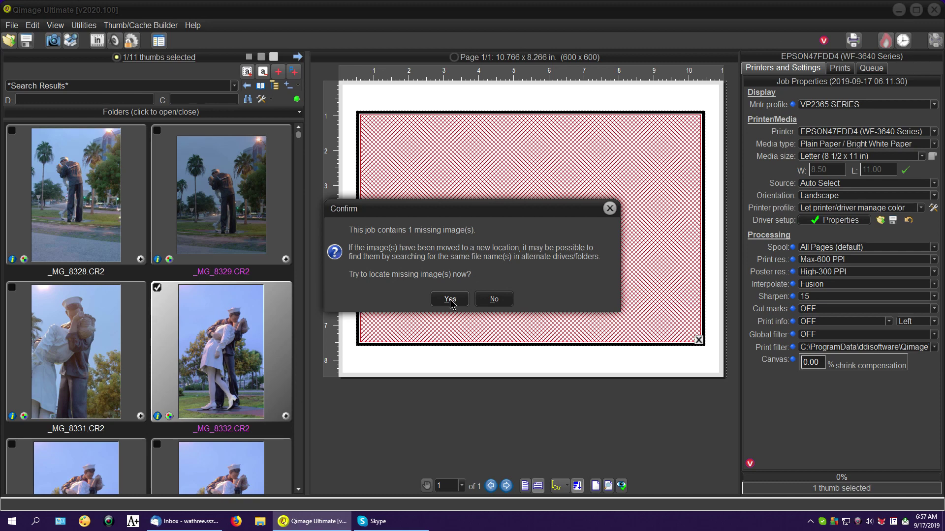
pyautogui.click(450, 299)
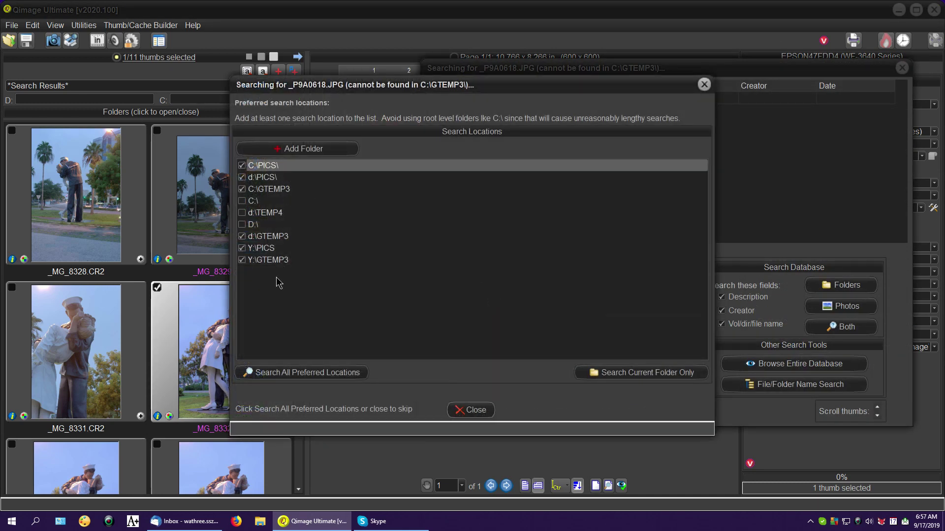
# - Relocate _P9A0618.JPG from d:\GTEMP3\2011-05-22 val so the portrait prints at 390 PPI
pyautogui.click(288, 372)
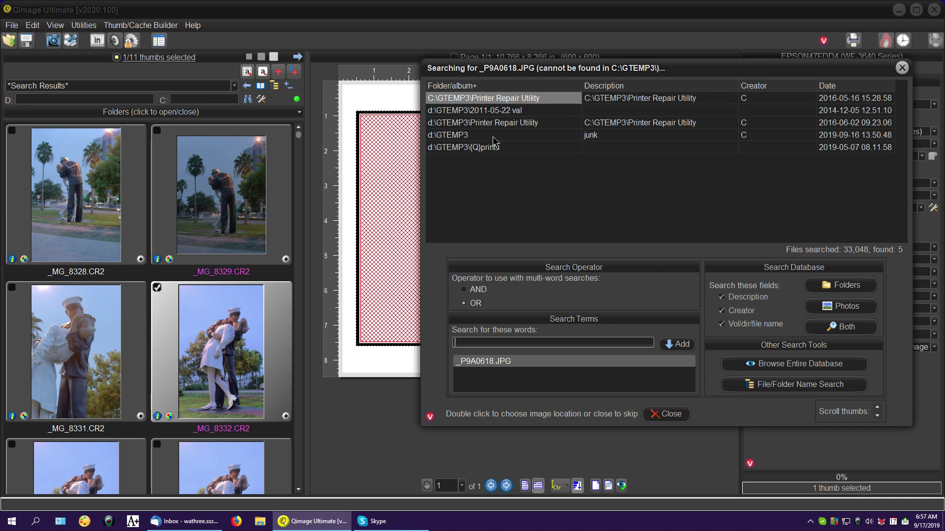
pyautogui.click(509, 112)
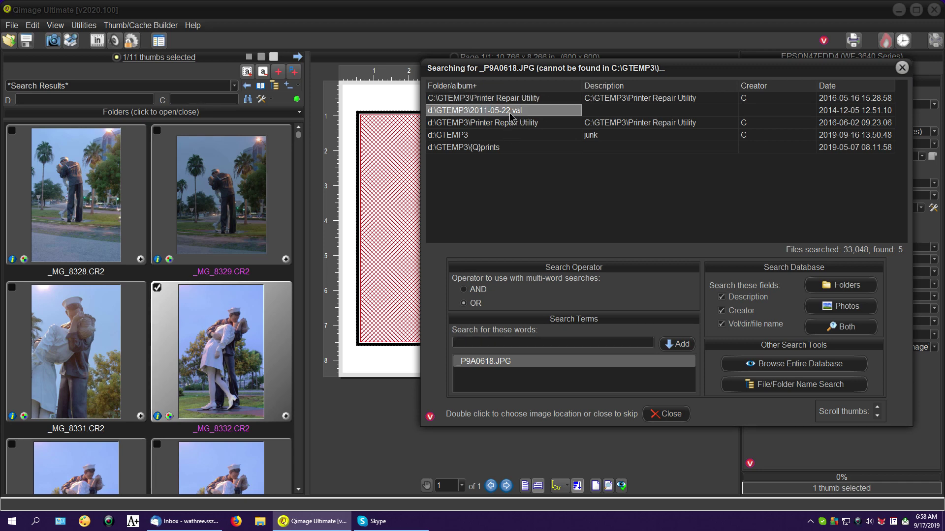
pyautogui.doubleClick(510, 112)
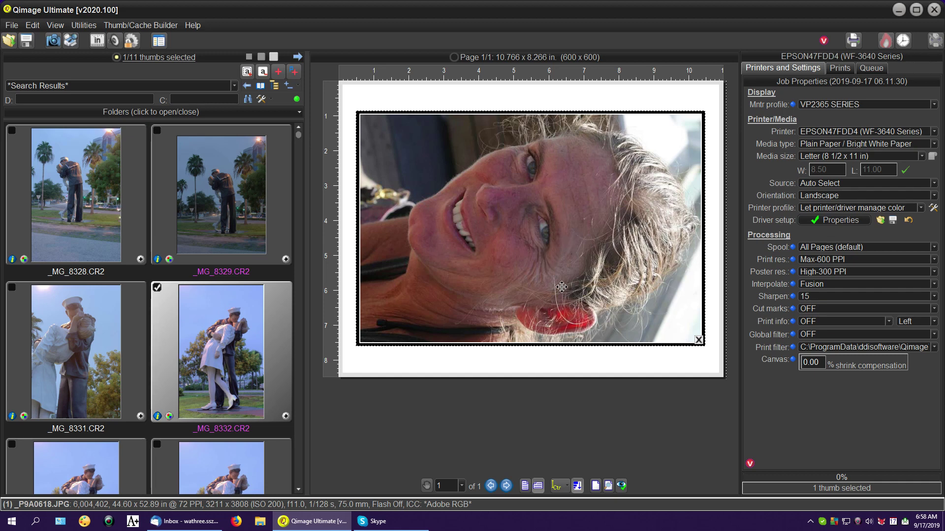
pyautogui.moveTo(565, 284)
pyautogui.moveTo(580, 265)
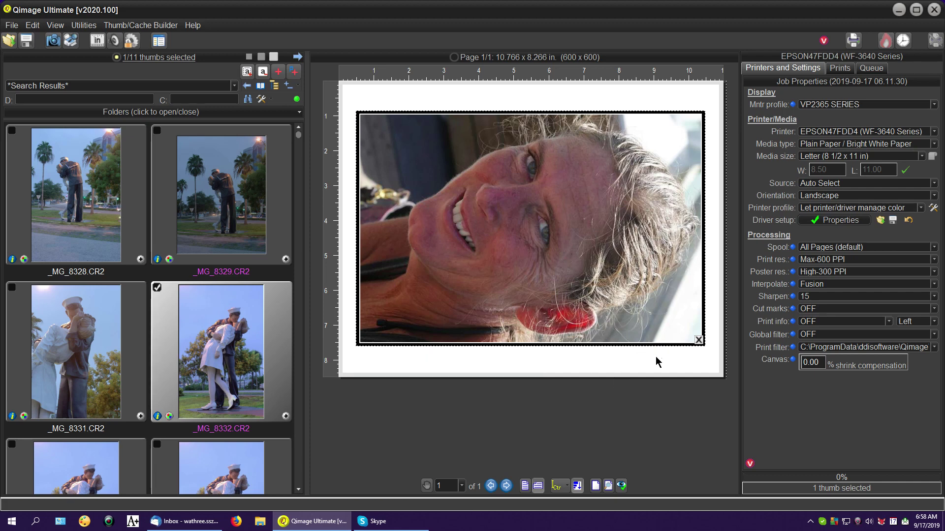
pyautogui.rightClick(859, 524)
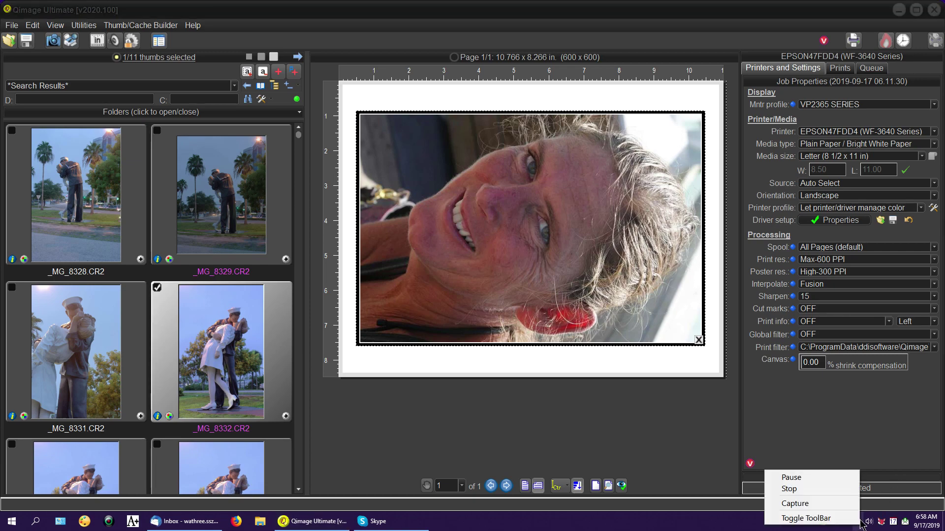
# - Display the About Qimage Ultimate box reporting version v2020.100 as up to date
pyautogui.click(825, 481)
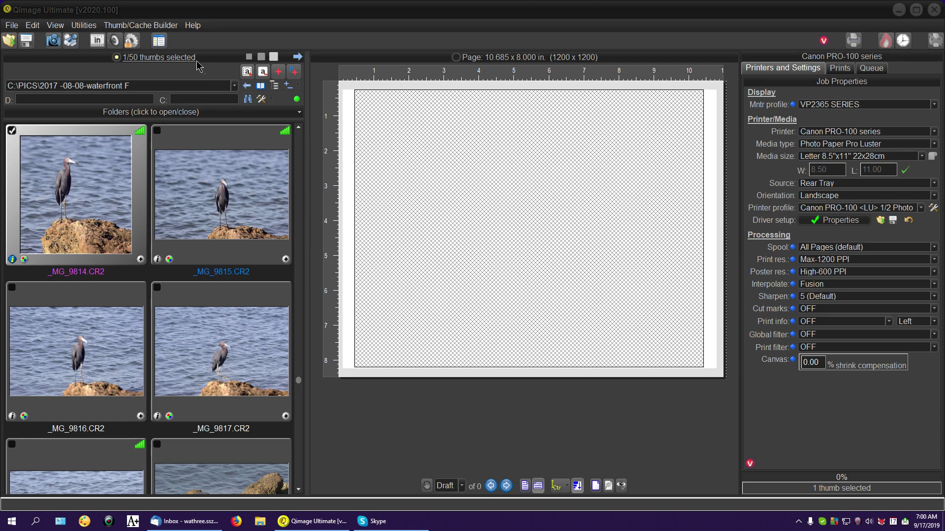
pyautogui.click(196, 26)
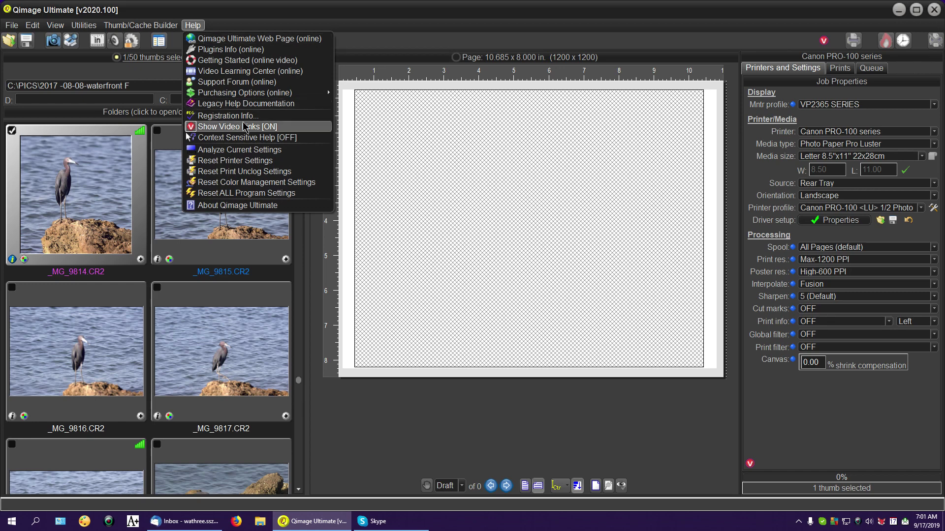
pyautogui.click(241, 205)
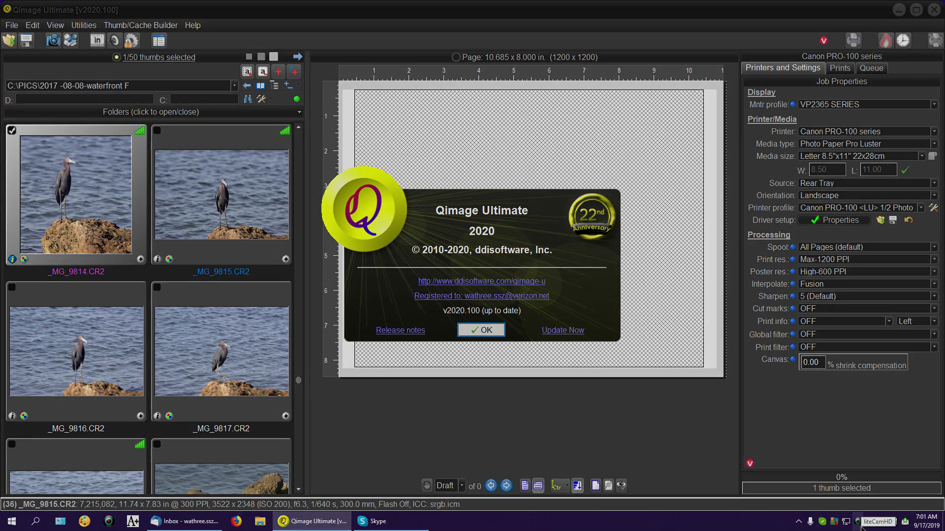
pyautogui.rightClick(860, 526)
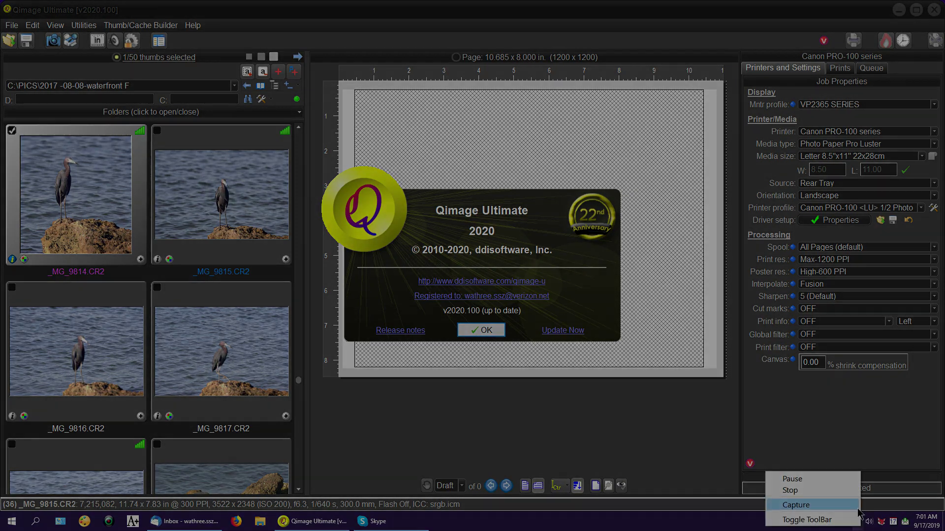